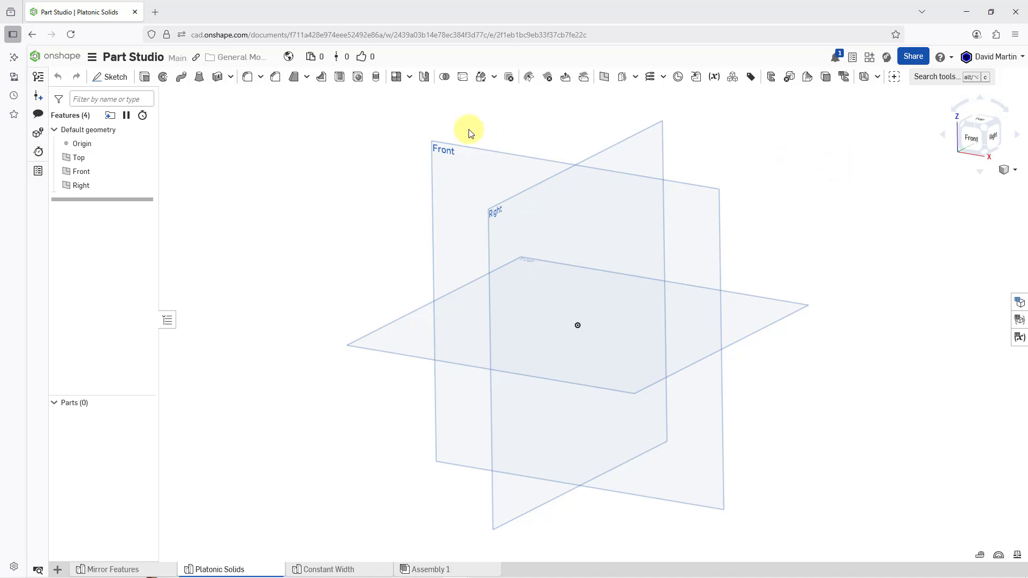
click(146, 82)
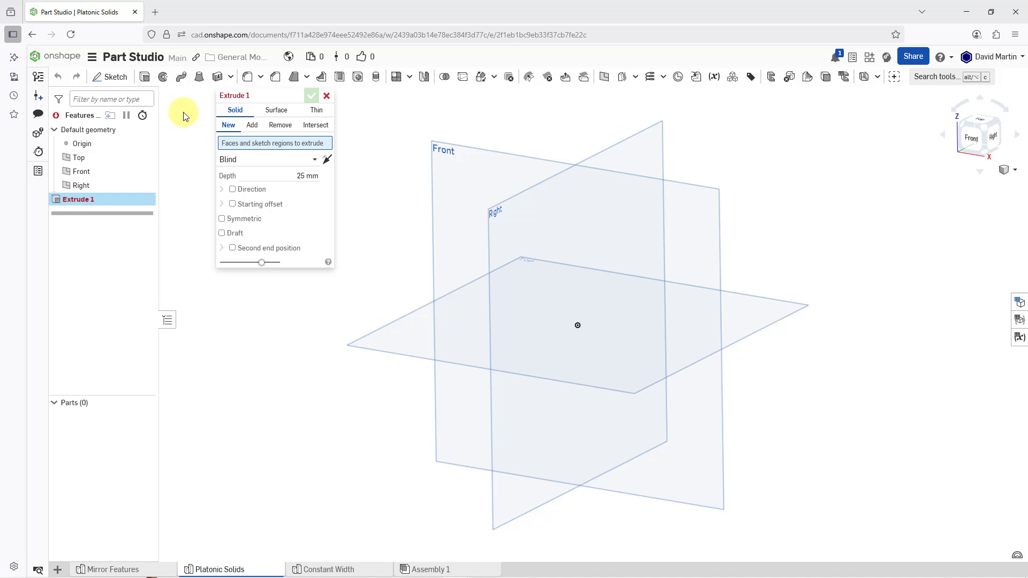
click(327, 96)
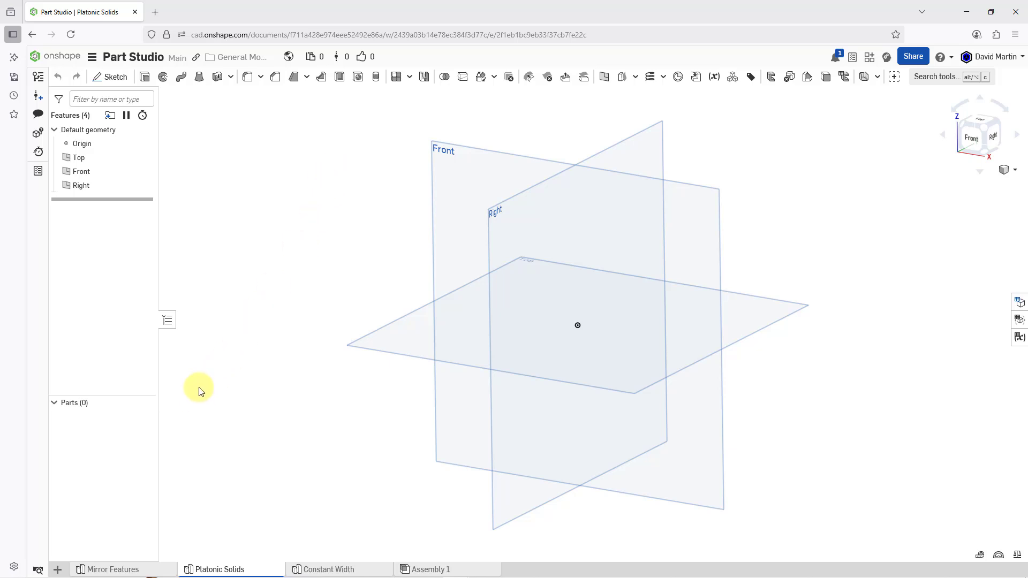
click(58, 569)
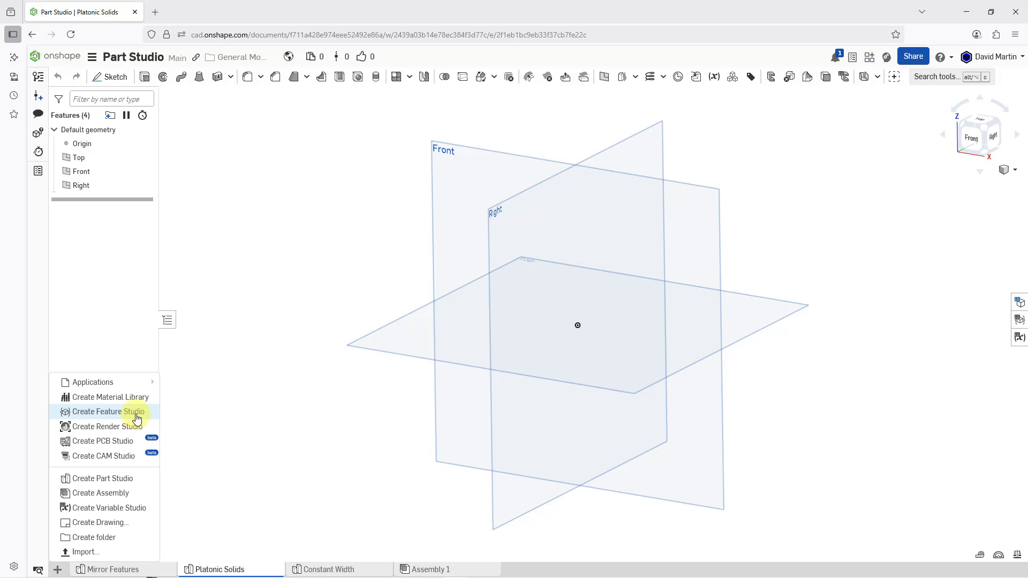
click(258, 258)
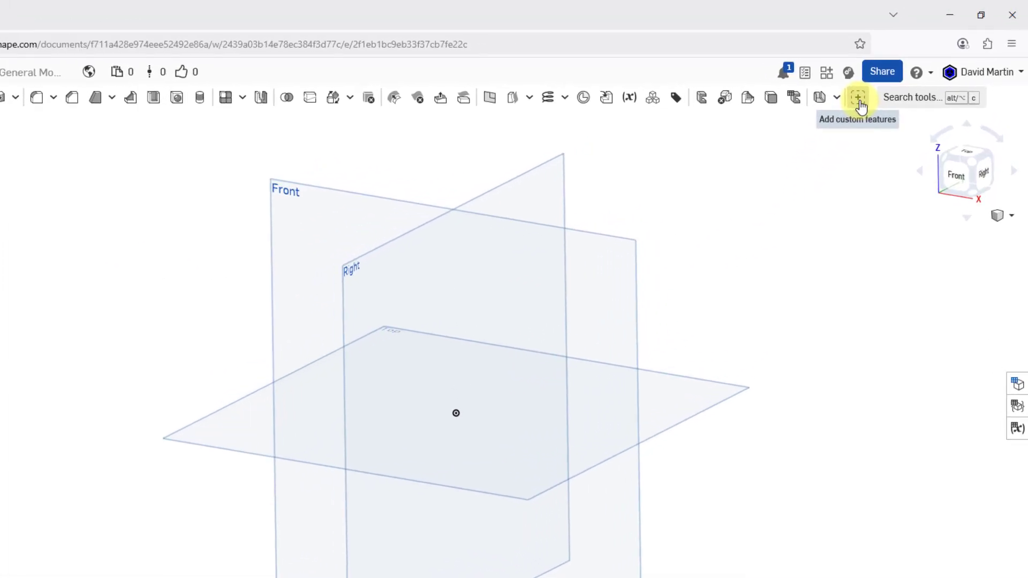
Open the custom feature library and look through the Public and Community spotlight collections
click(854, 102)
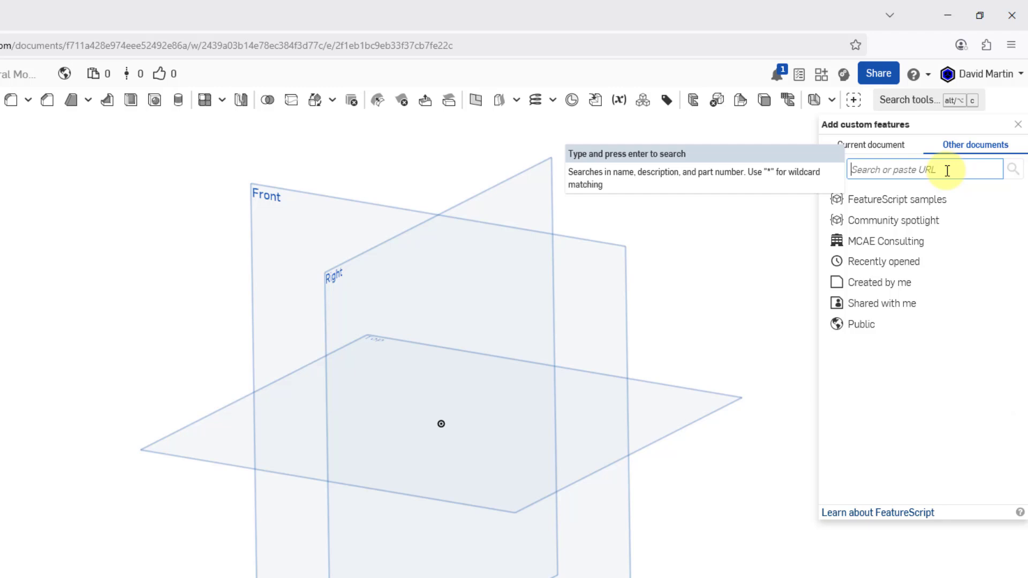
click(864, 326)
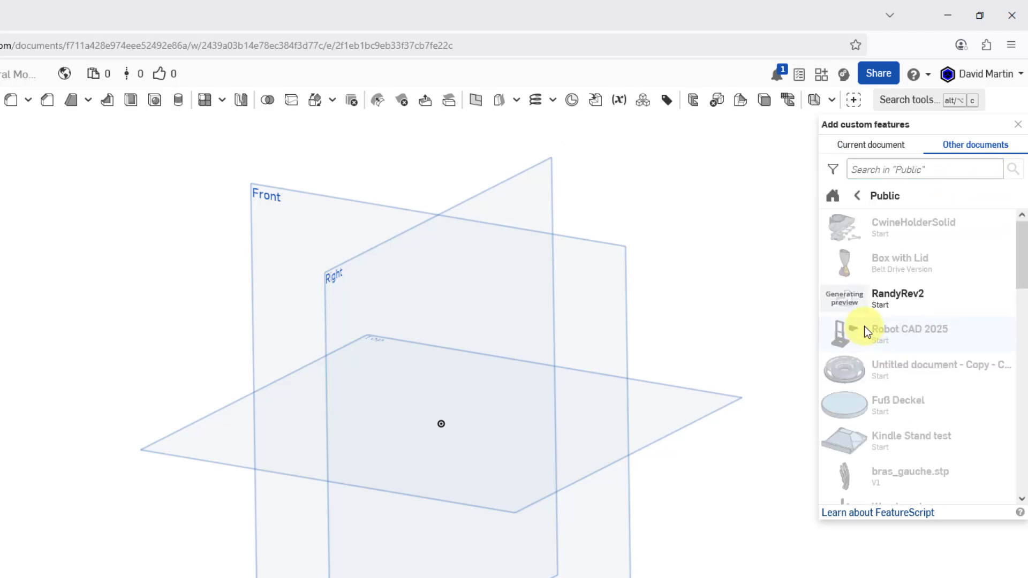
click(834, 198)
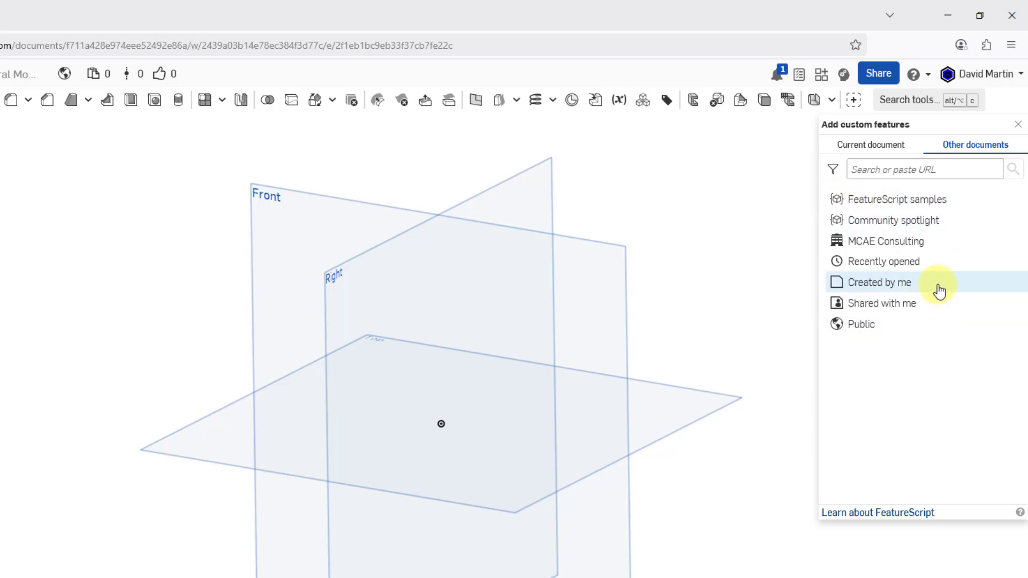
click(930, 226)
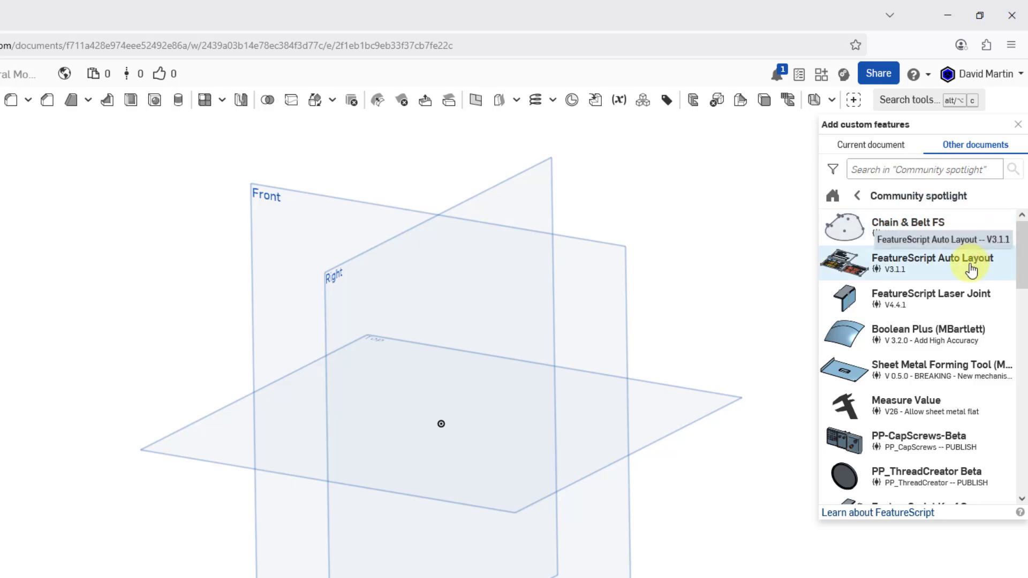
scroll(971, 271, down, 8)
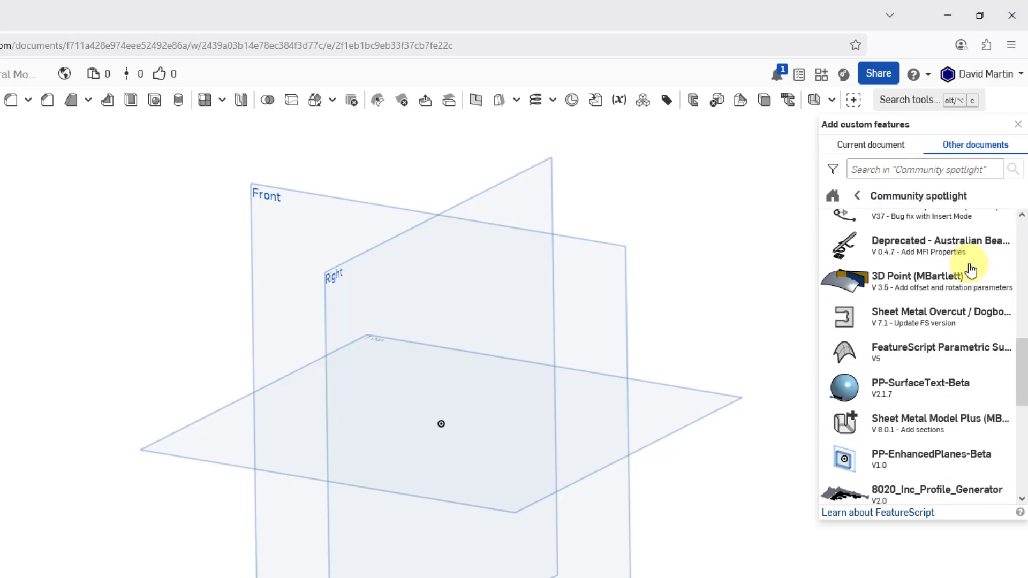
scroll(968, 269, down, 5)
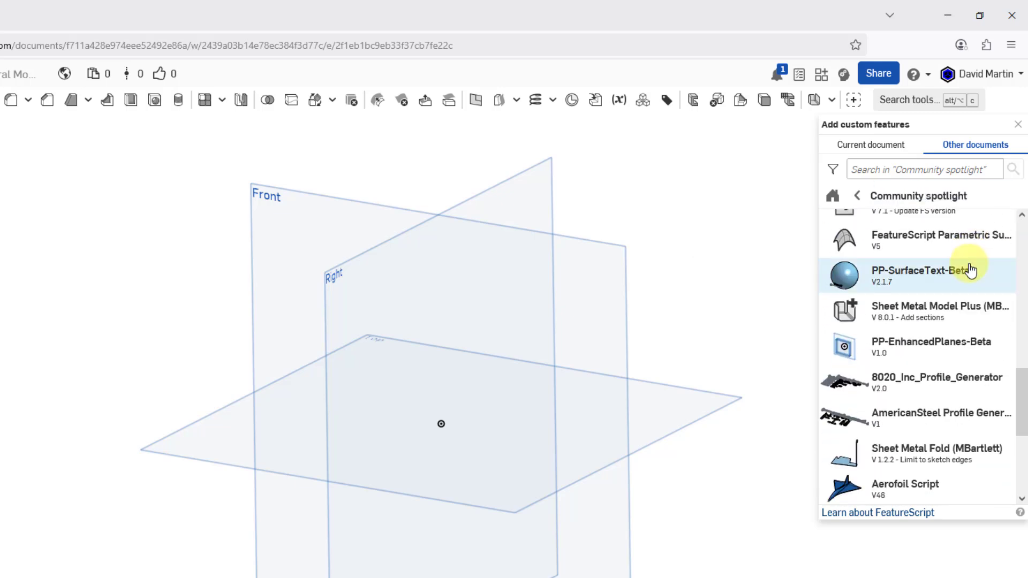
click(848, 198)
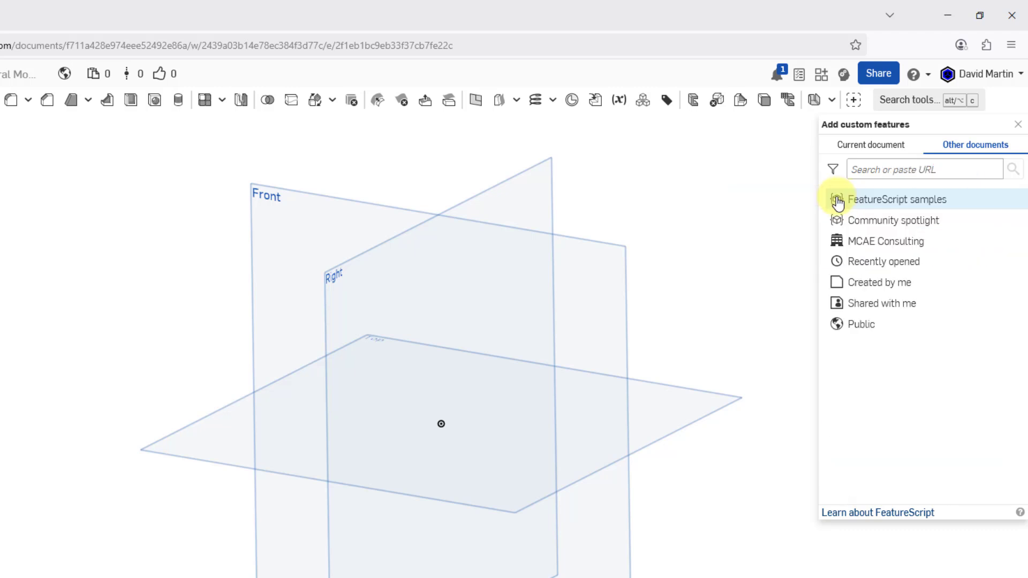
Find the Polyhedron V4 document in the FeatureScript samples and add its Polyhedron custom feature to the toolbar
click(942, 206)
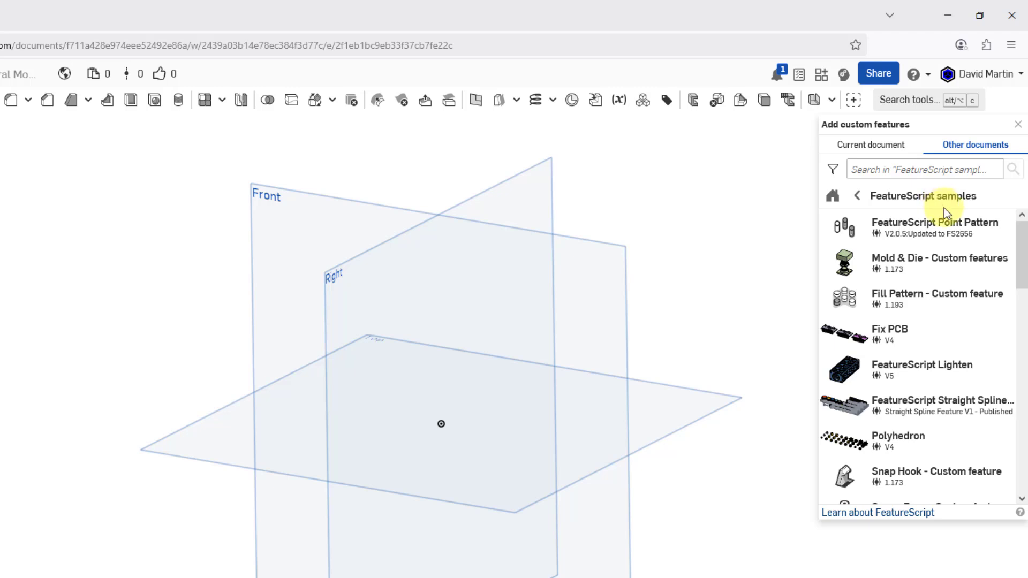
scroll(955, 265, down, 3)
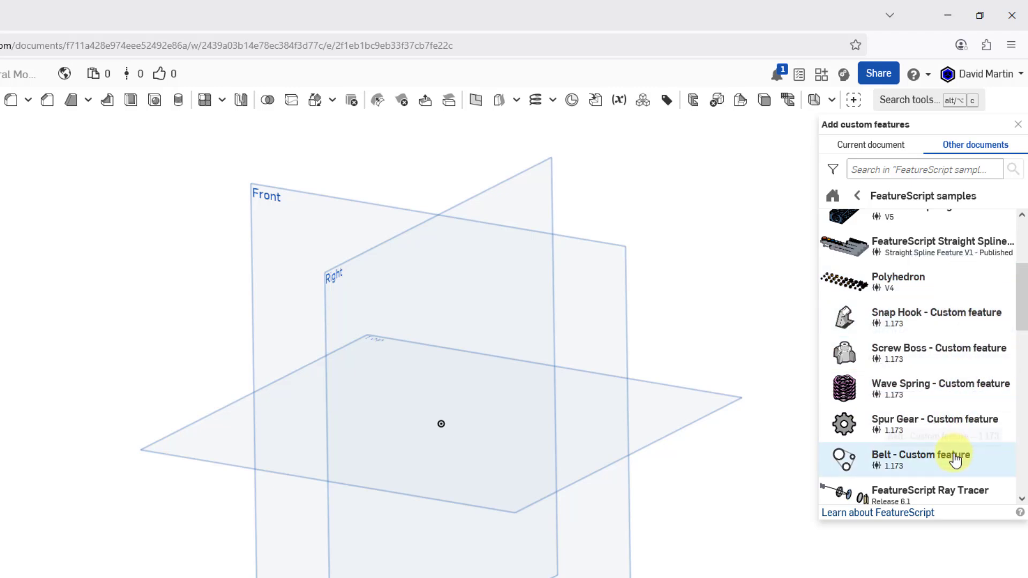
scroll(952, 455, down, 5)
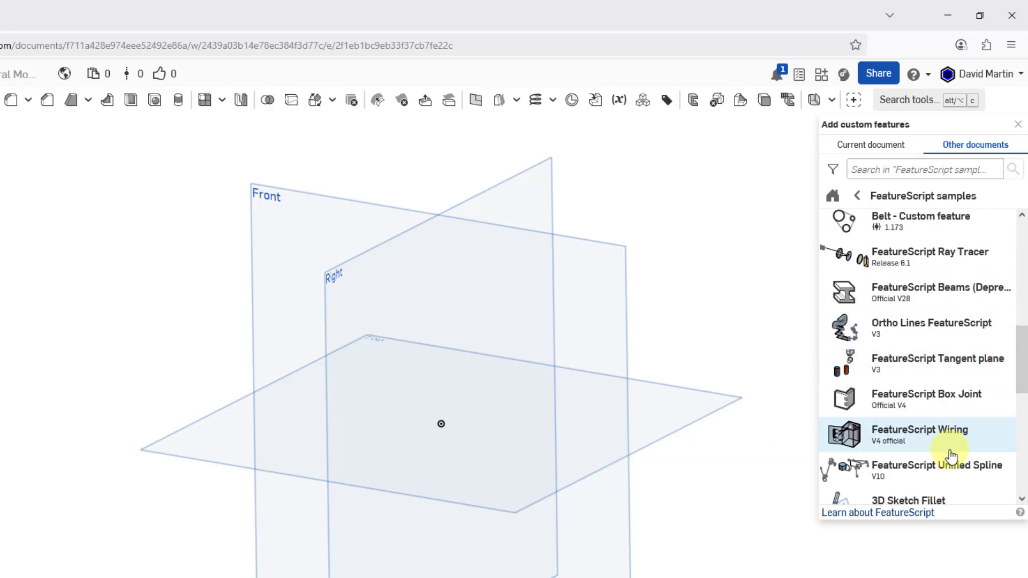
scroll(951, 455, down, 2)
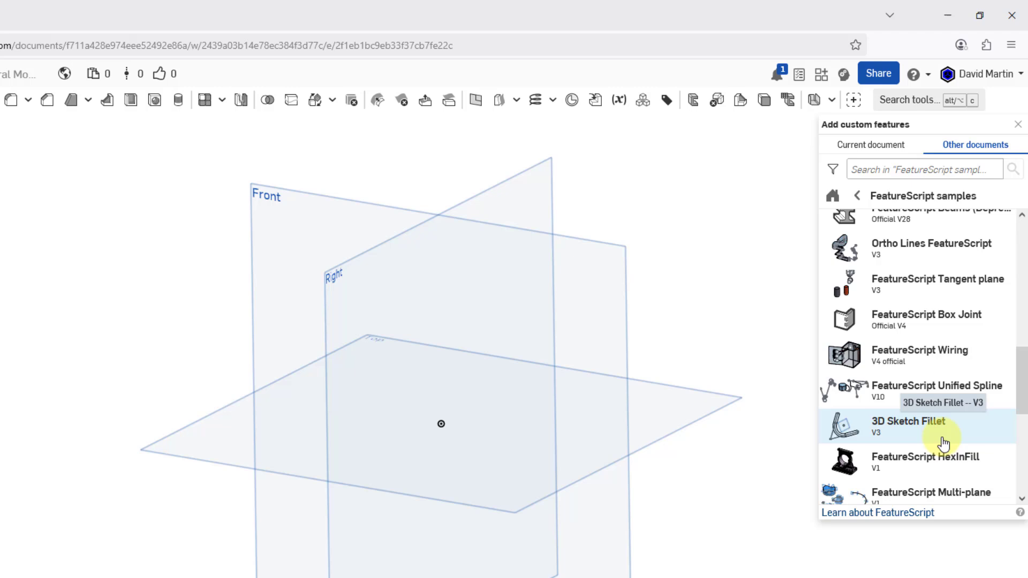
scroll(942, 441, up, 5)
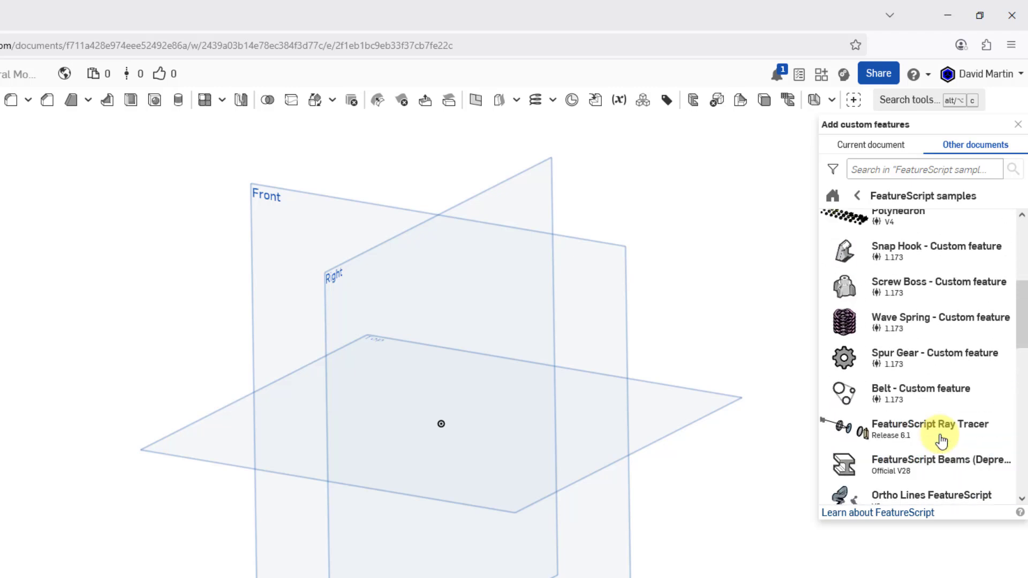
scroll(941, 438, up, 4)
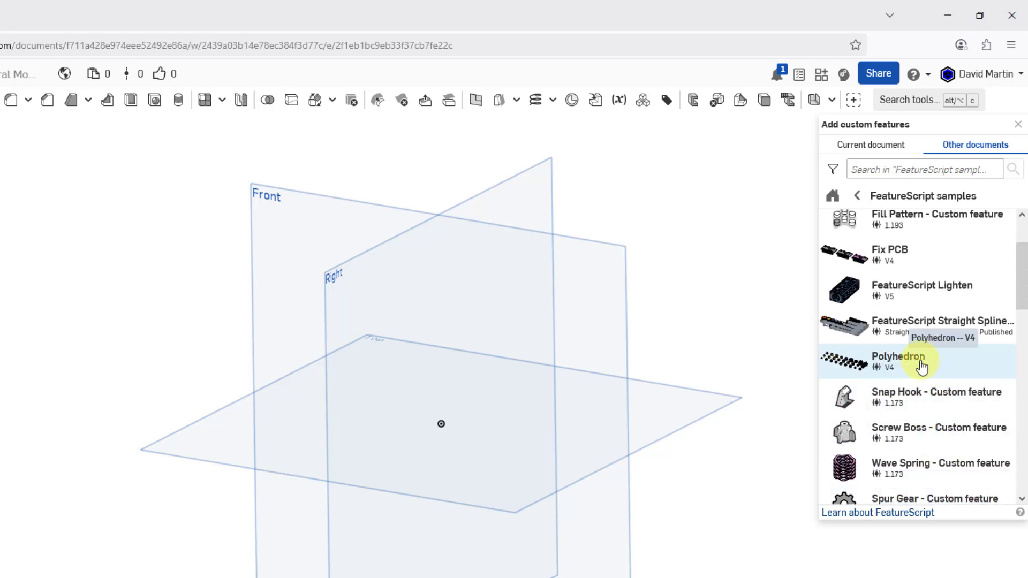
click(915, 365)
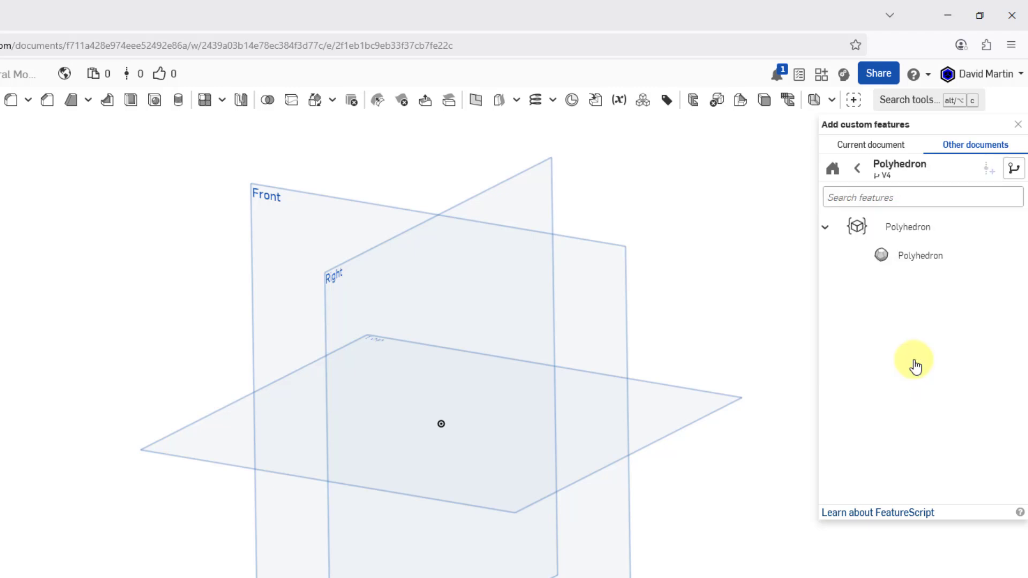
click(927, 260)
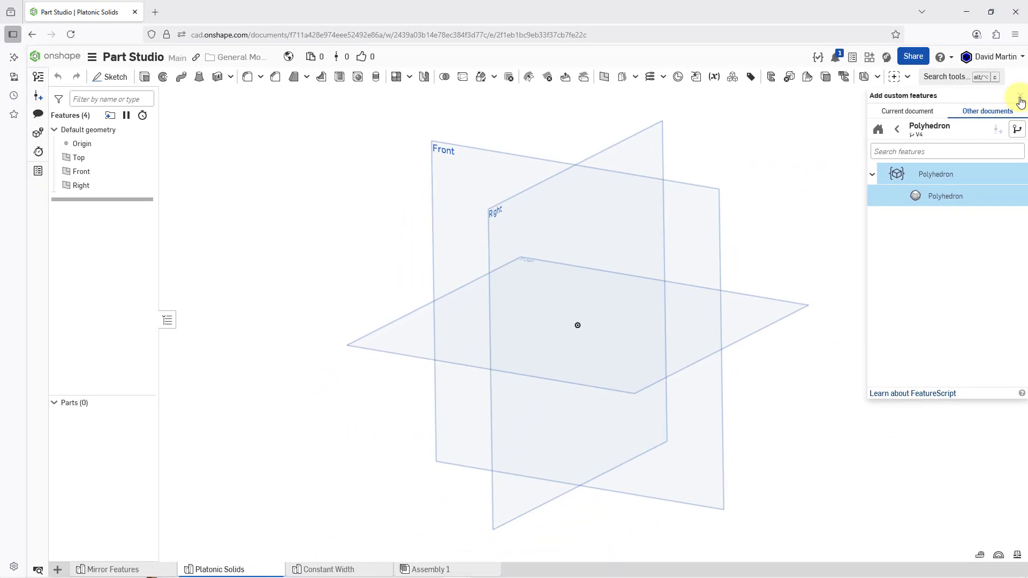
click(1021, 99)
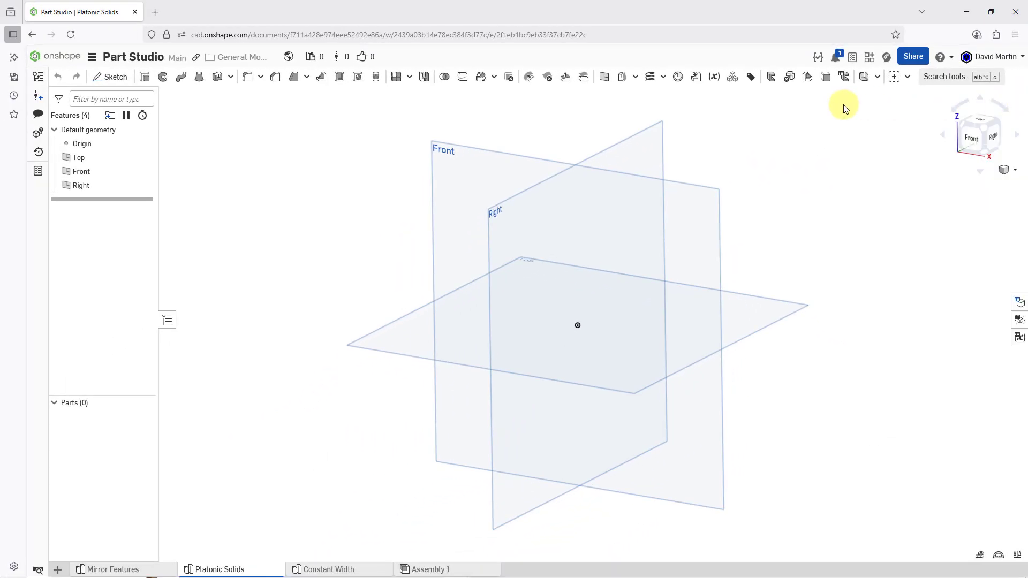
Start a Polyhedron feature with 4 sides per face and an untruncated edge length of 50 mm
click(908, 78)
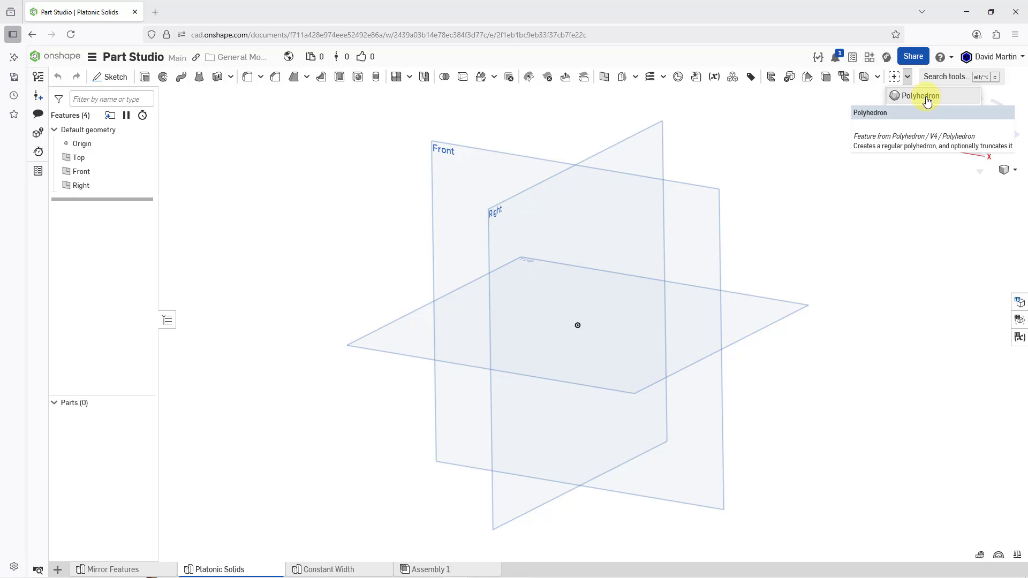
click(926, 102)
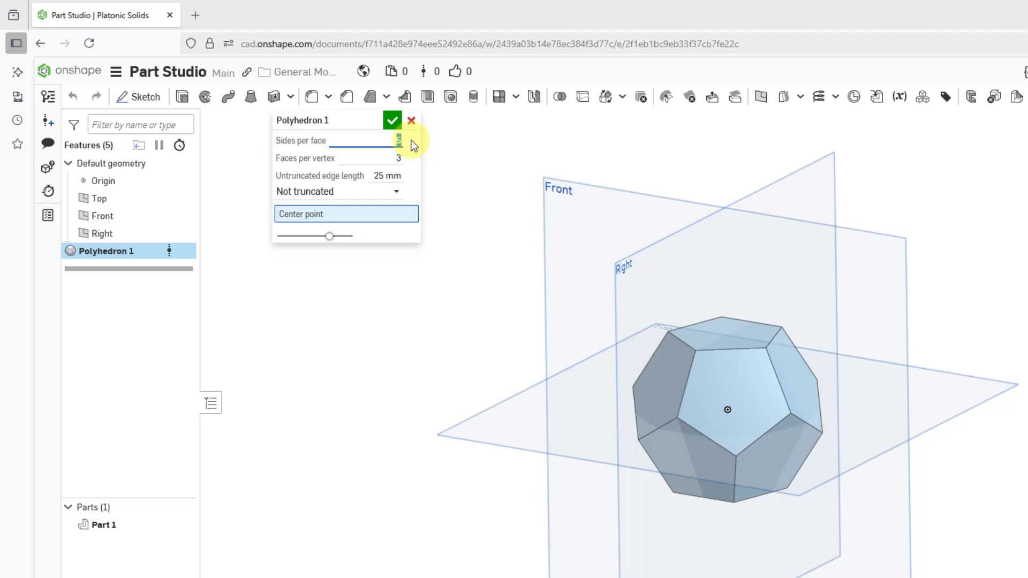
text(4)
key(Tab)
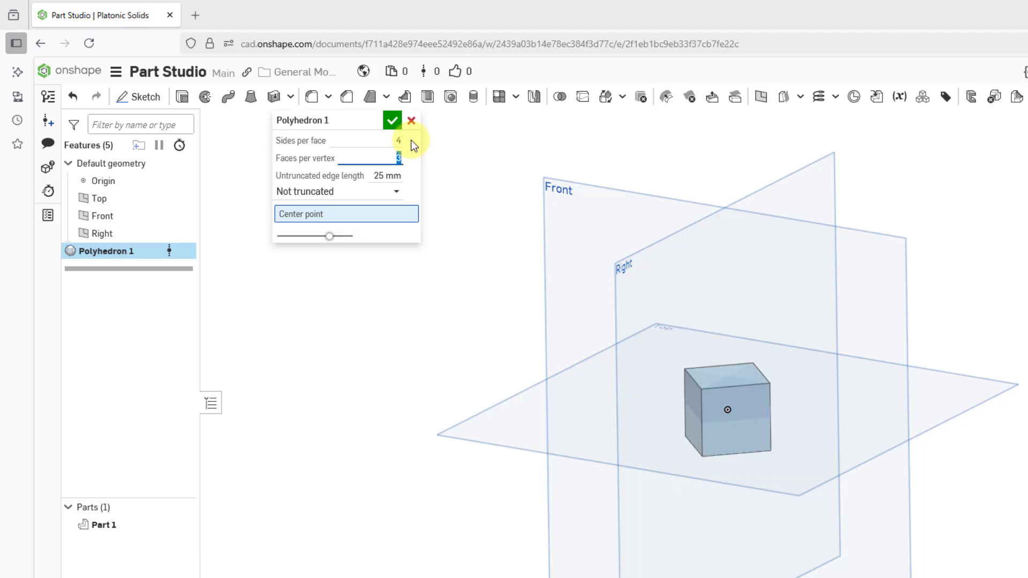
click(385, 175)
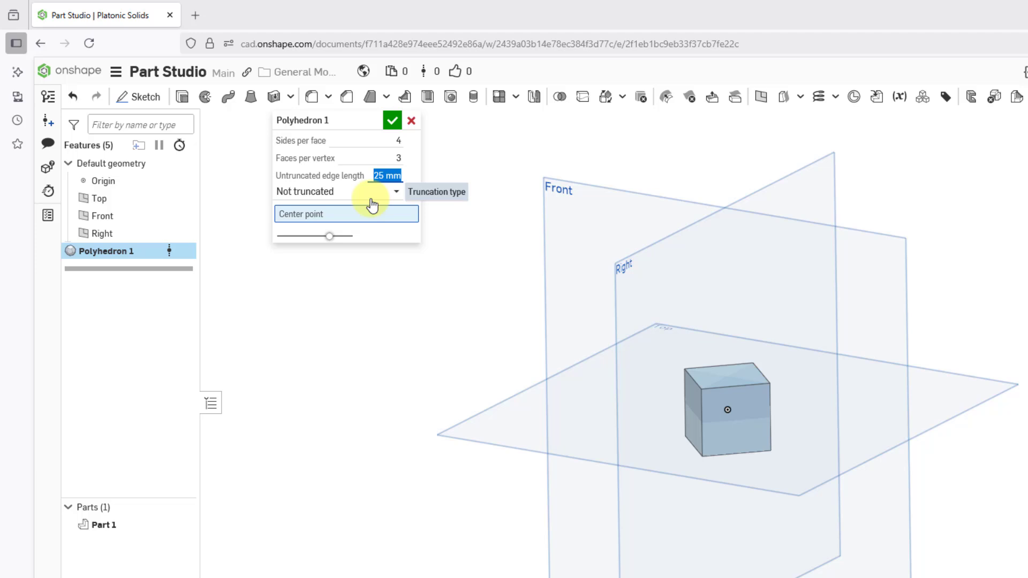
text(50)
key(Return)
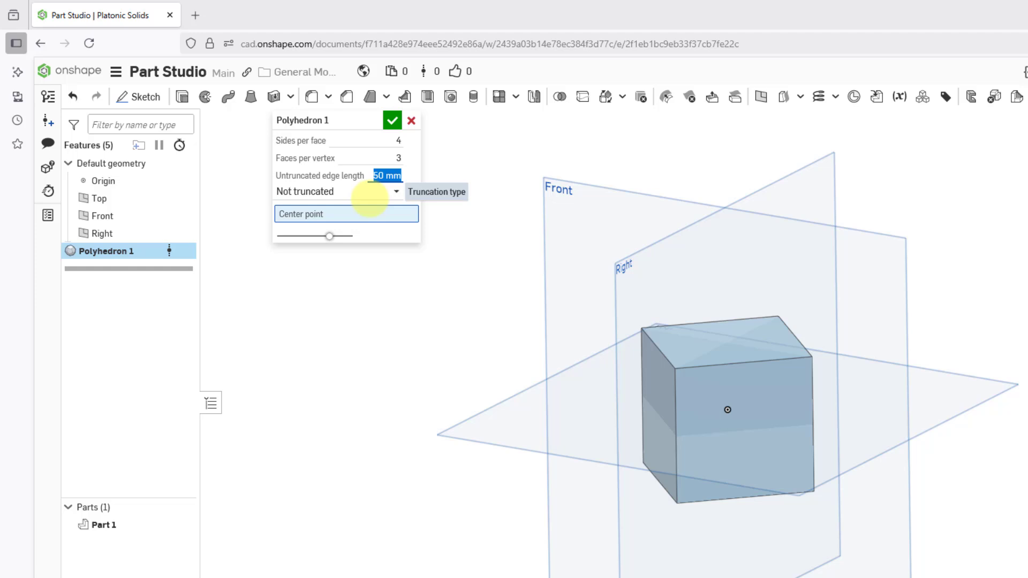
Set the polyhedron's sides per face to 3
click(385, 141)
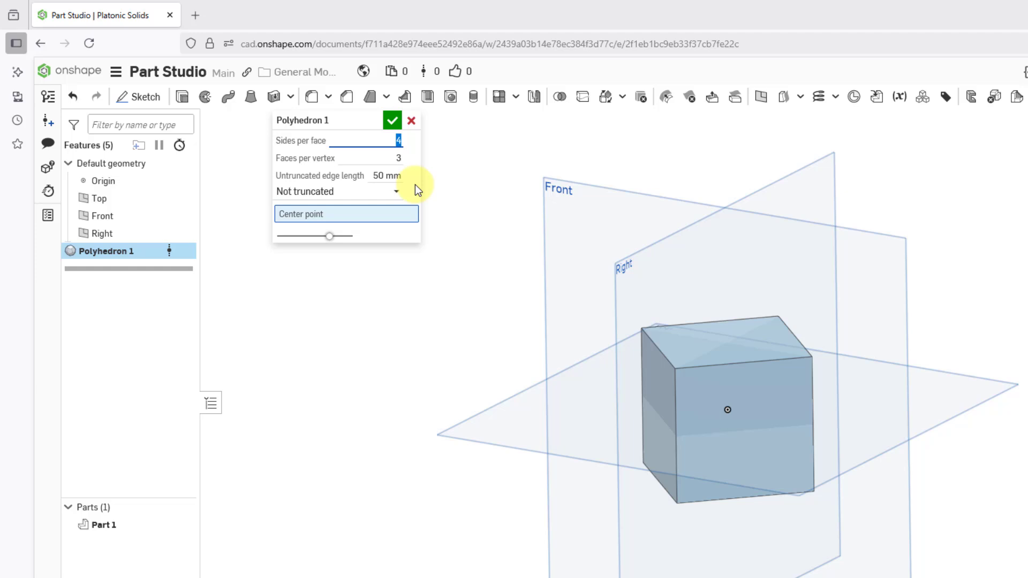
text(3)
key(Tab)
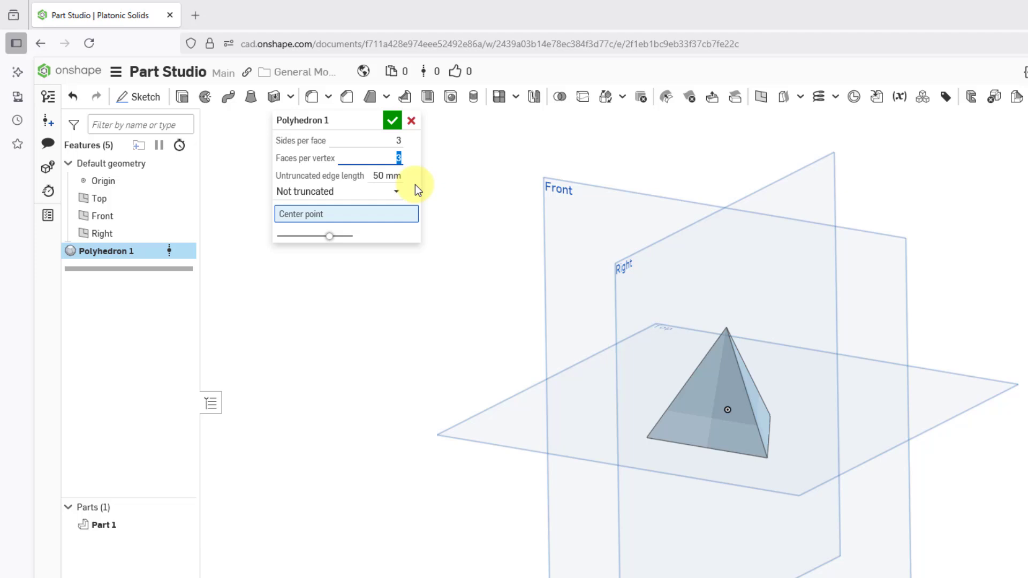
Try the polyhedron with 6 sides per face and 2.5 faces per vertex
click(397, 139)
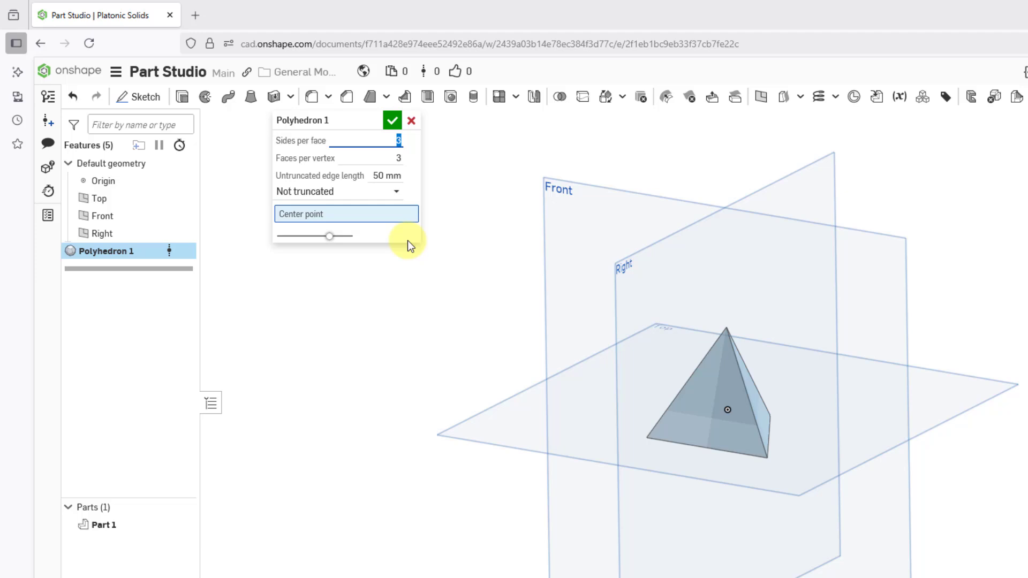
text(6)
key(Tab)
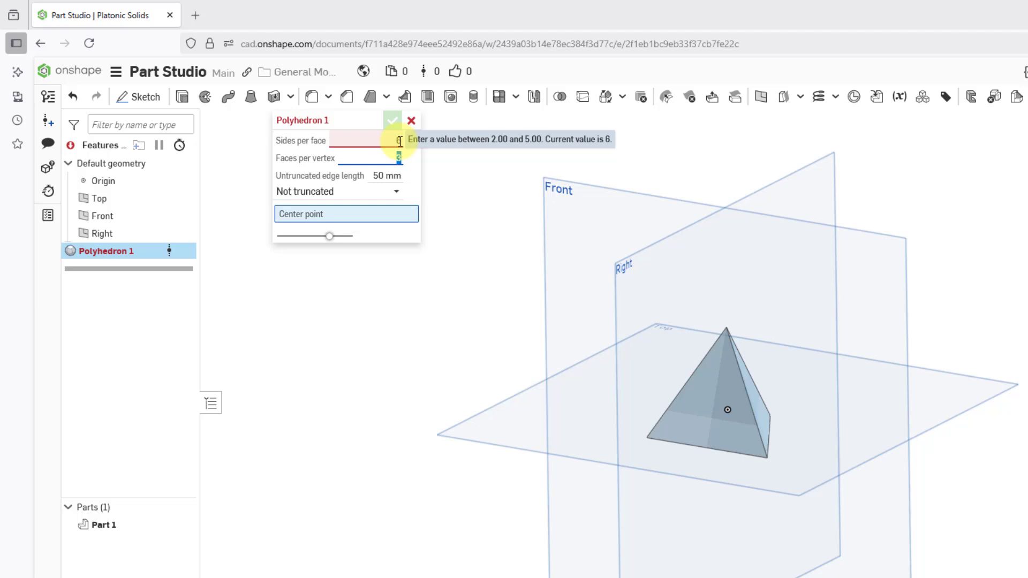
text(2.5)
key(Tab)
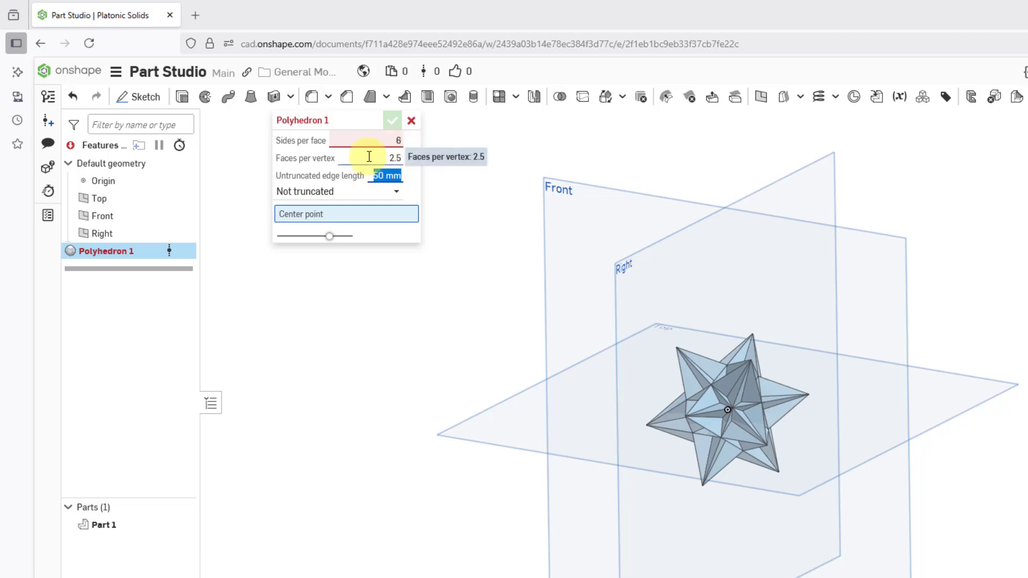
Set the polyhedron's faces per vertex to 3
click(395, 157)
drag(377, 157, 408, 155)
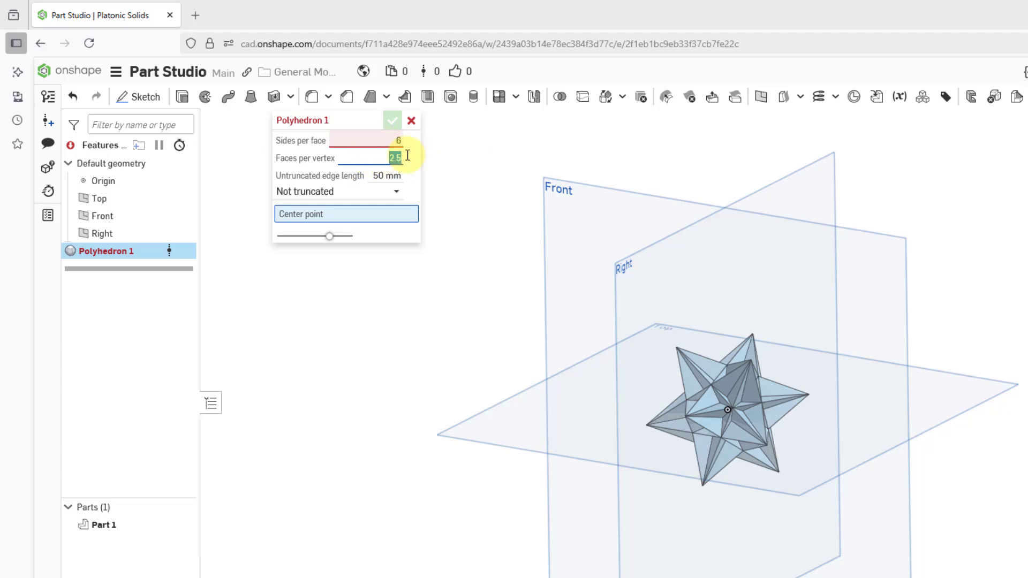
text(3)
key(Return)
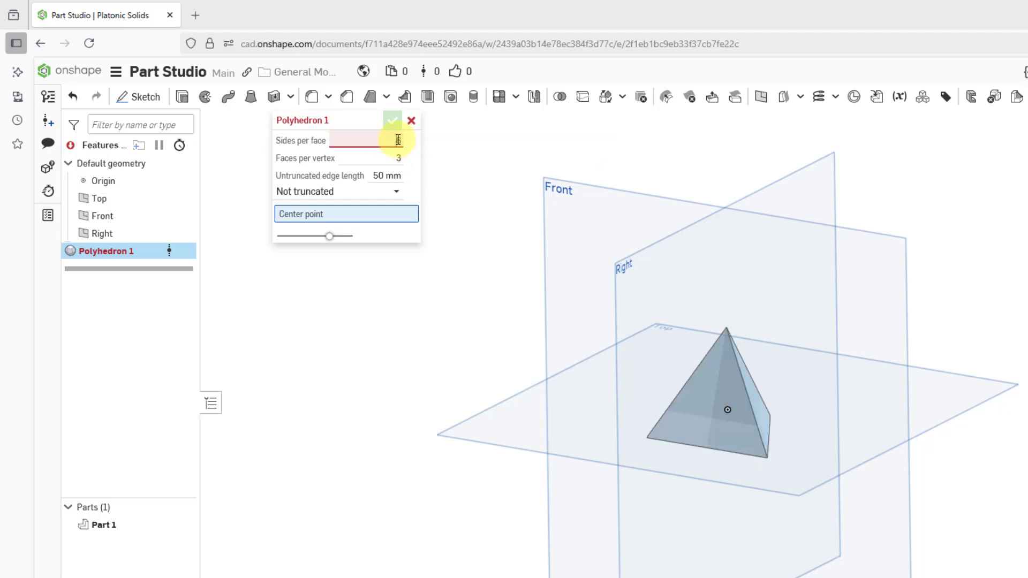
Set the polyhedron's sides per face to 2.5 and try 8 faces per vertex
double_click(401, 140)
text(2.5)
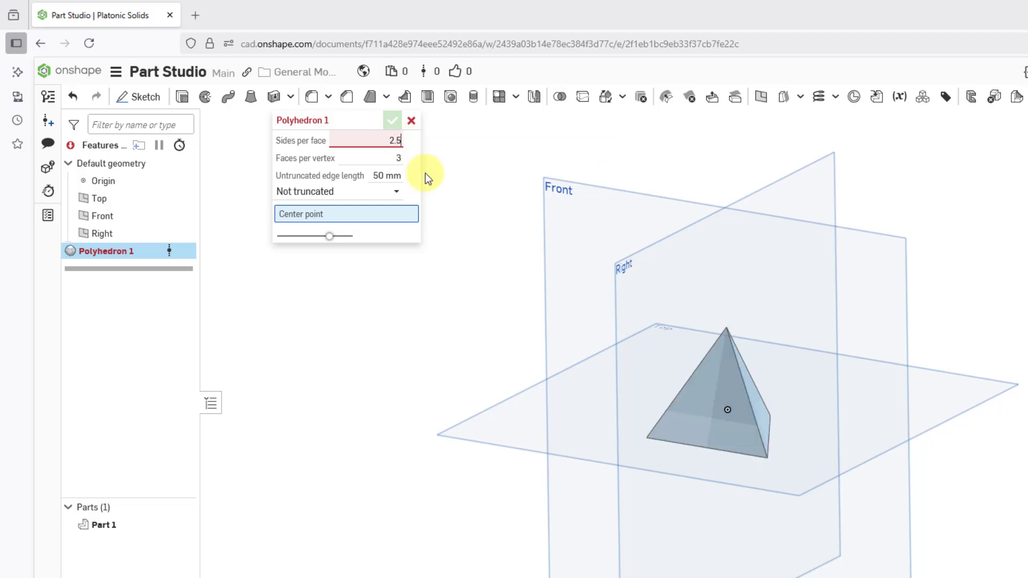
key(Tab)
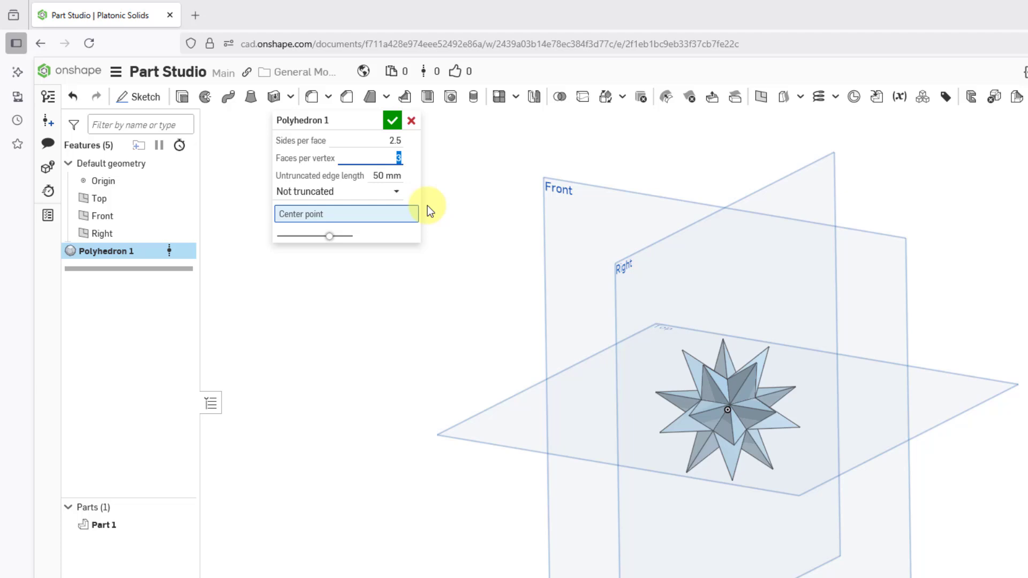
text(8)
key(Tab)
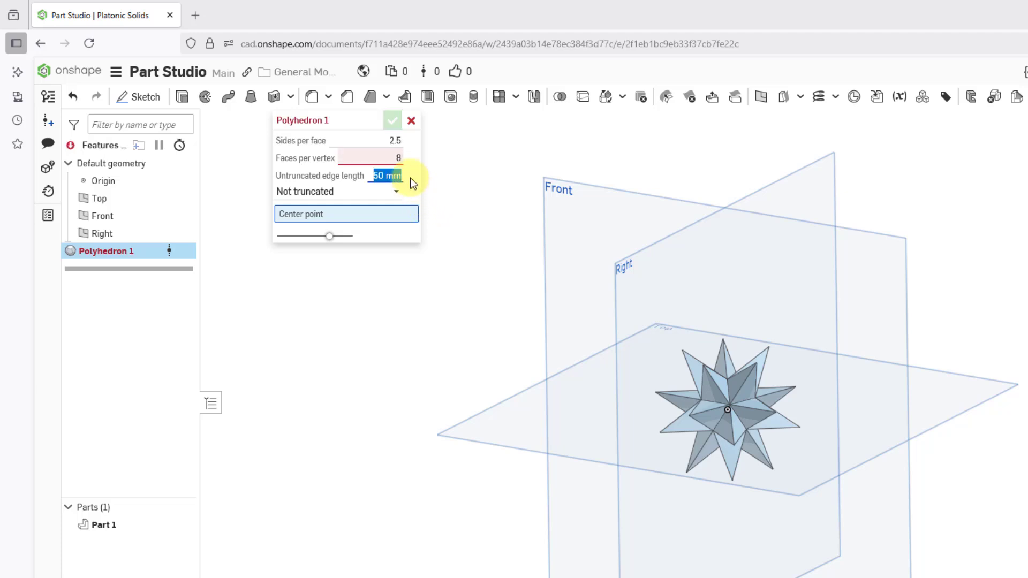
Try the star polyhedron with 5 faces per vertex
key(shift+Tab)
text(5)
key(Tab)
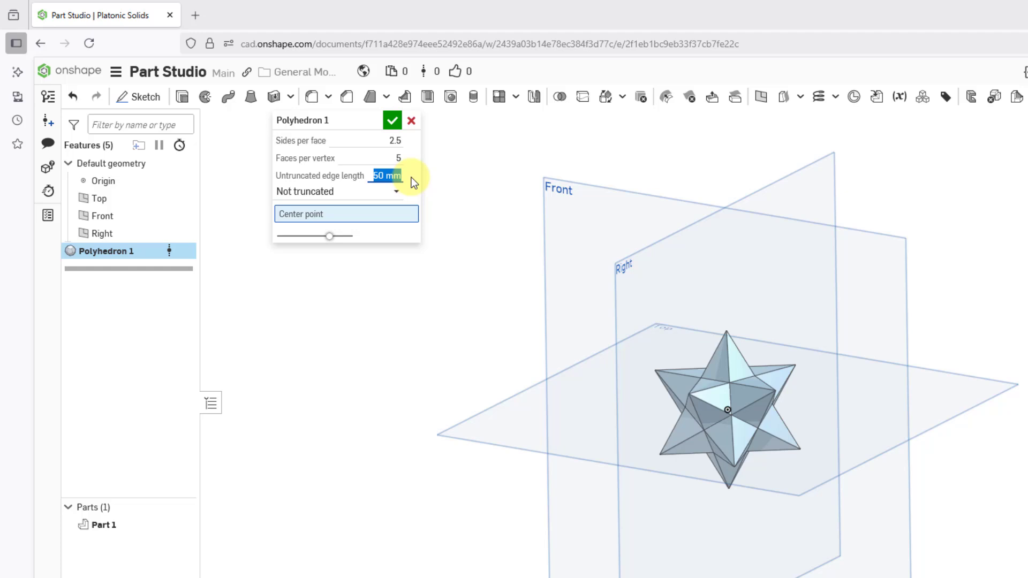
Set the polyhedron to 5 sides per face and 3 faces per vertex
click(390, 141)
drag(390, 141, 420, 140)
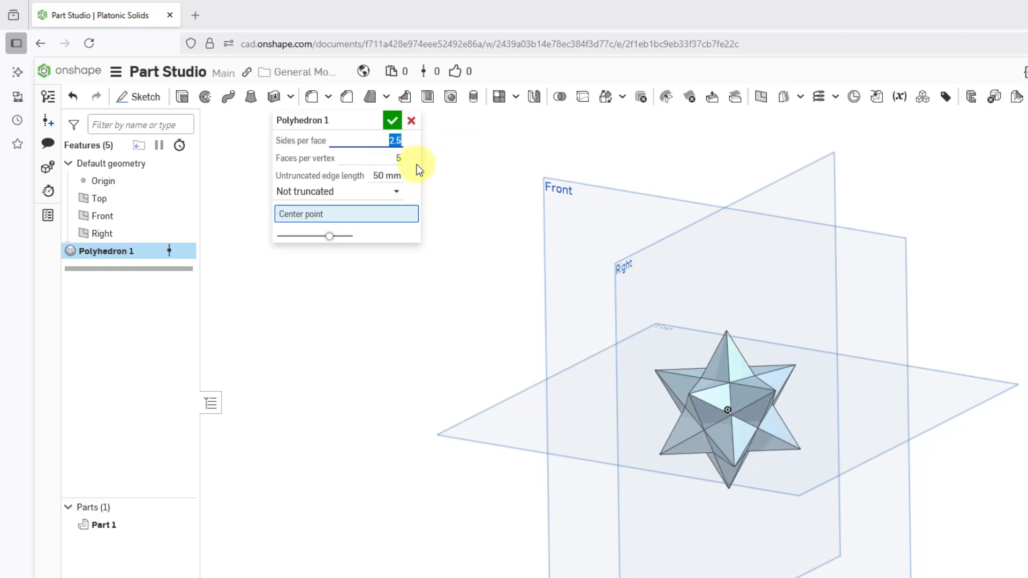
text(5)
key(Tab)
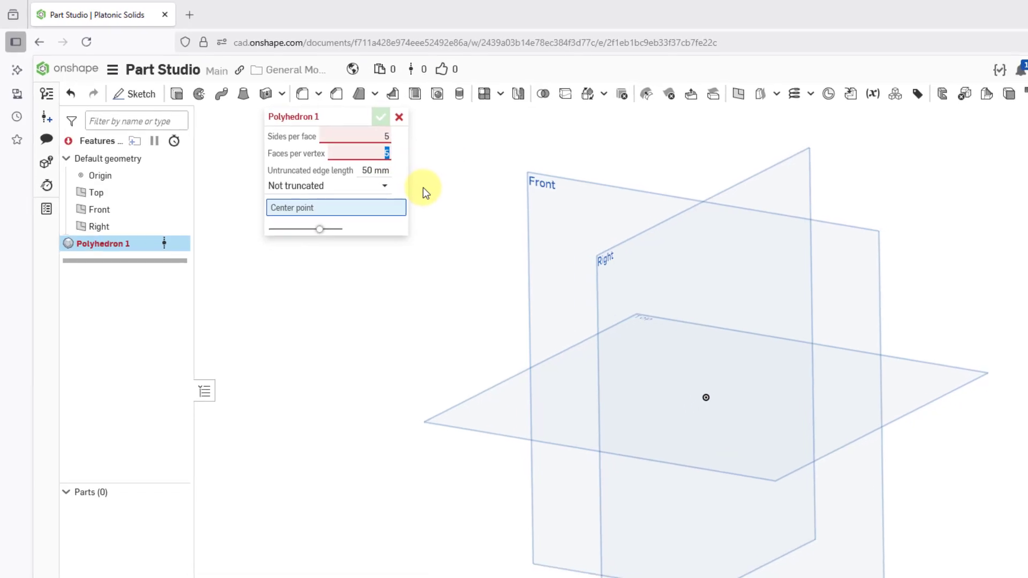
text(3)
key(Tab)
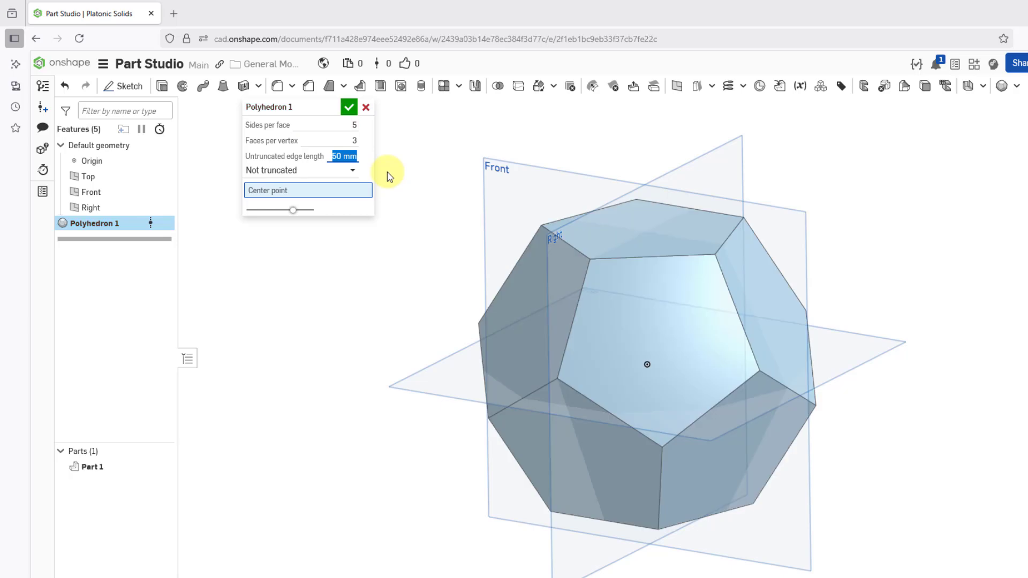
Change the polyhedron's truncation type to Uniform truncated
click(348, 178)
click(348, 179)
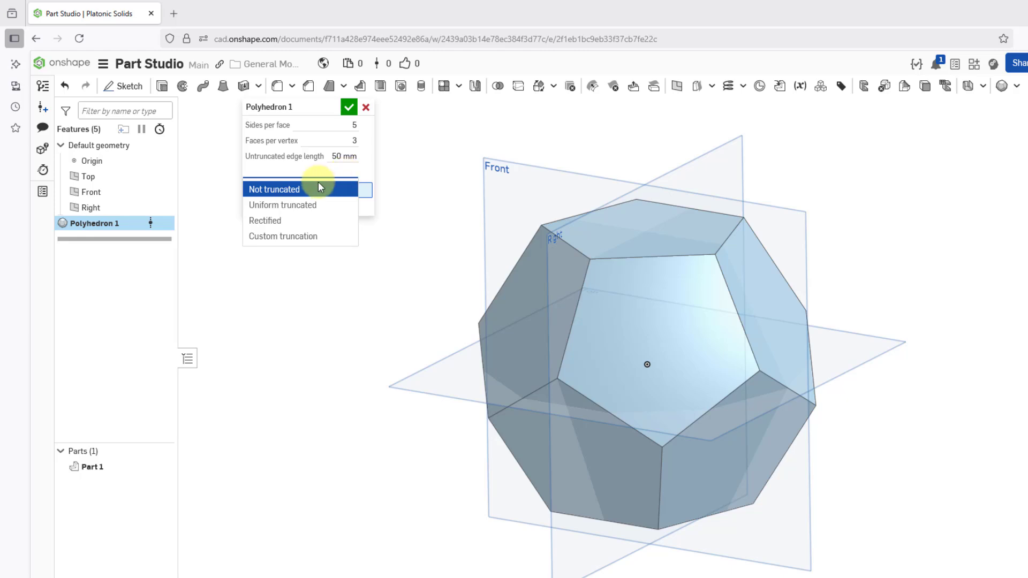
click(305, 207)
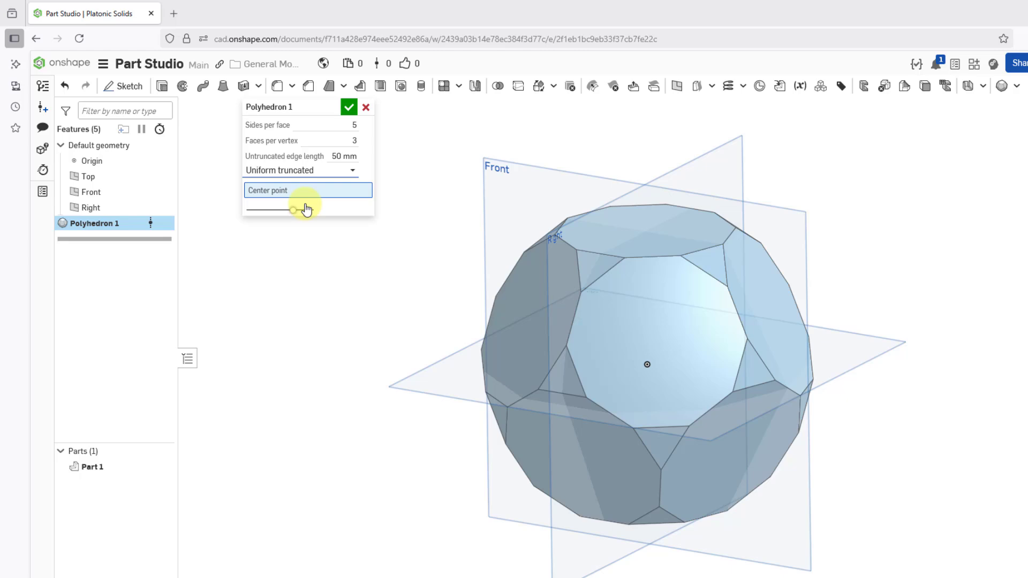
click(324, 169)
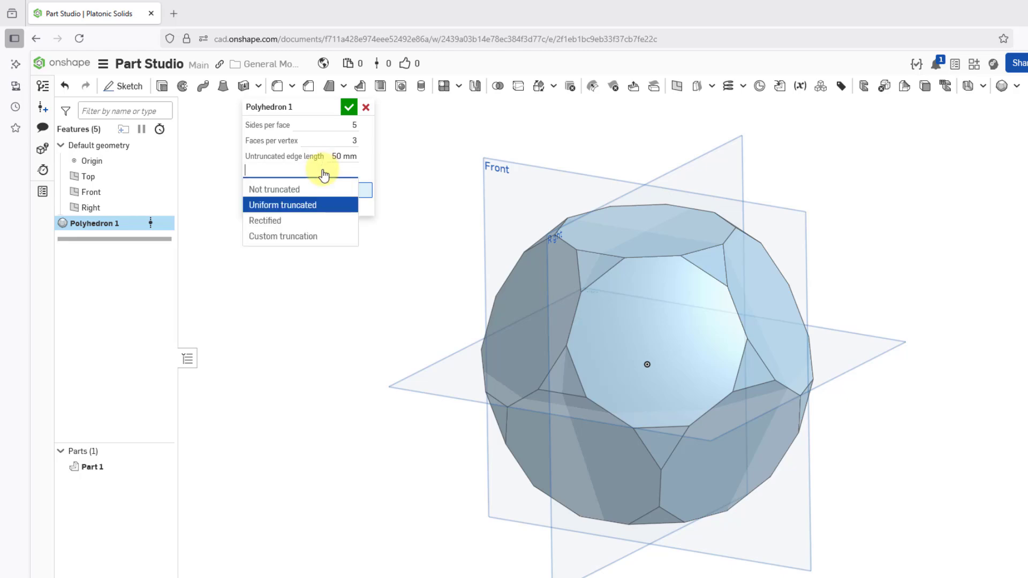
click(371, 170)
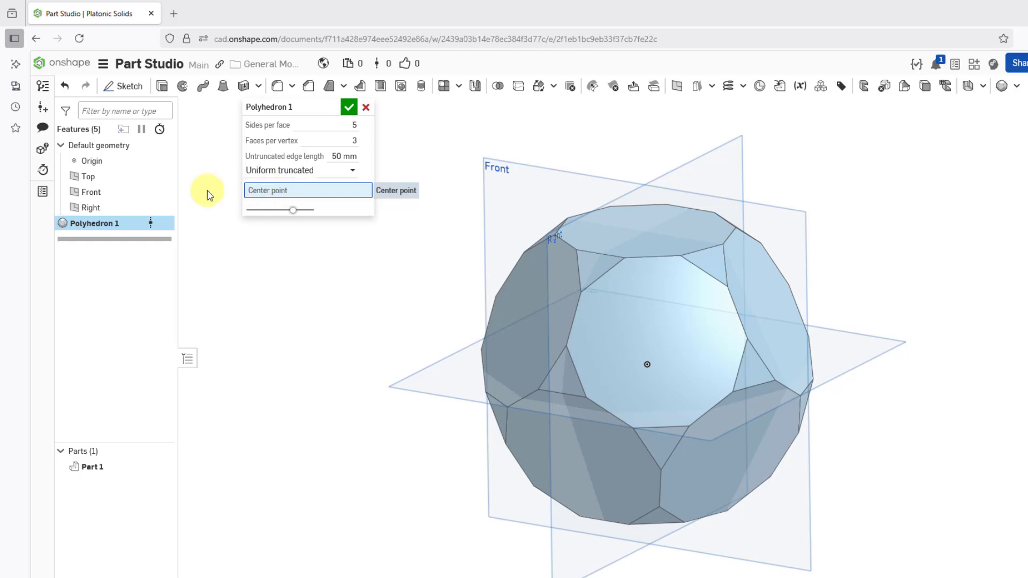
Finish the polyhedron with the origin as its center point and hide the default planes
click(96, 162)
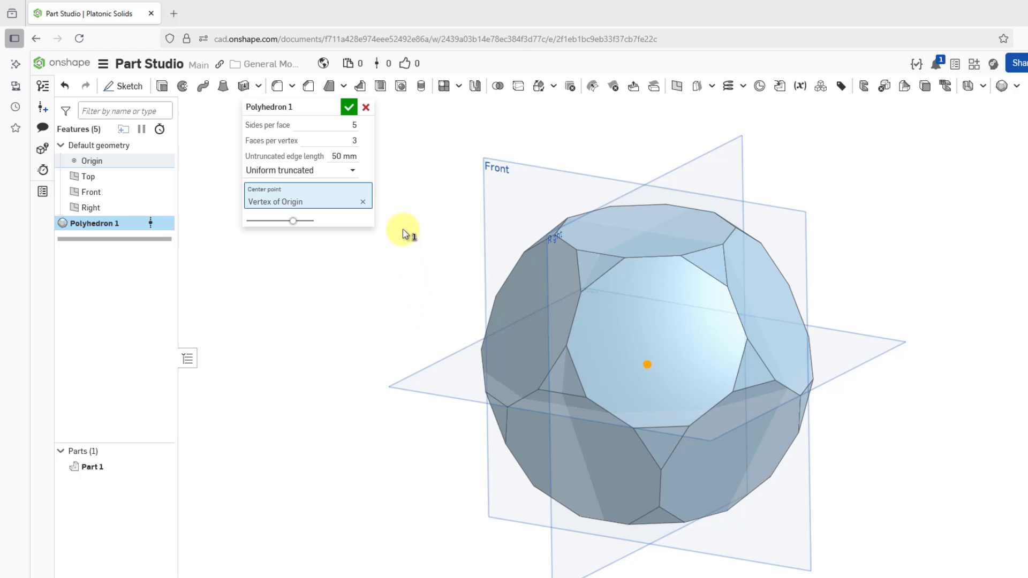
click(348, 107)
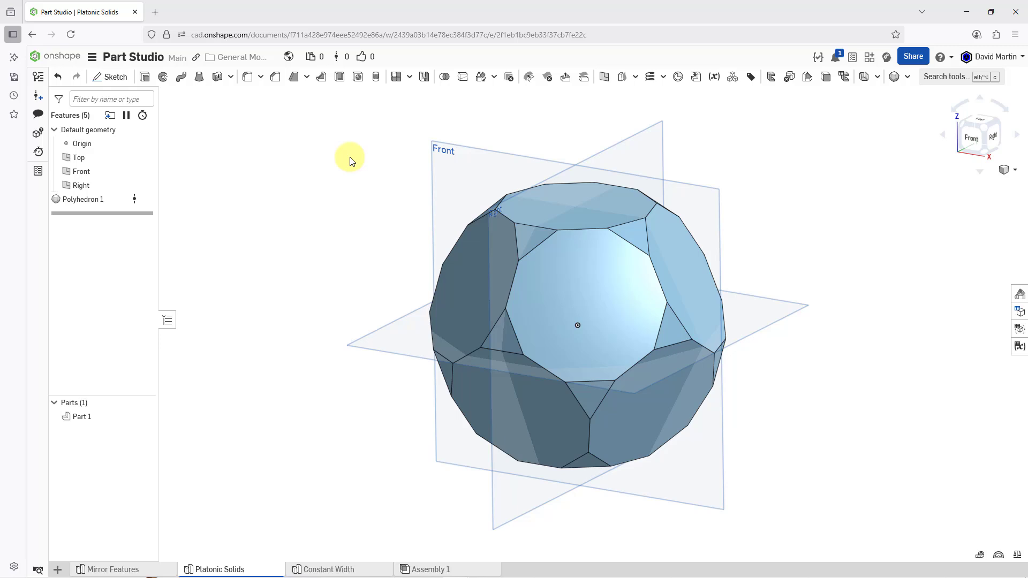
key(p)
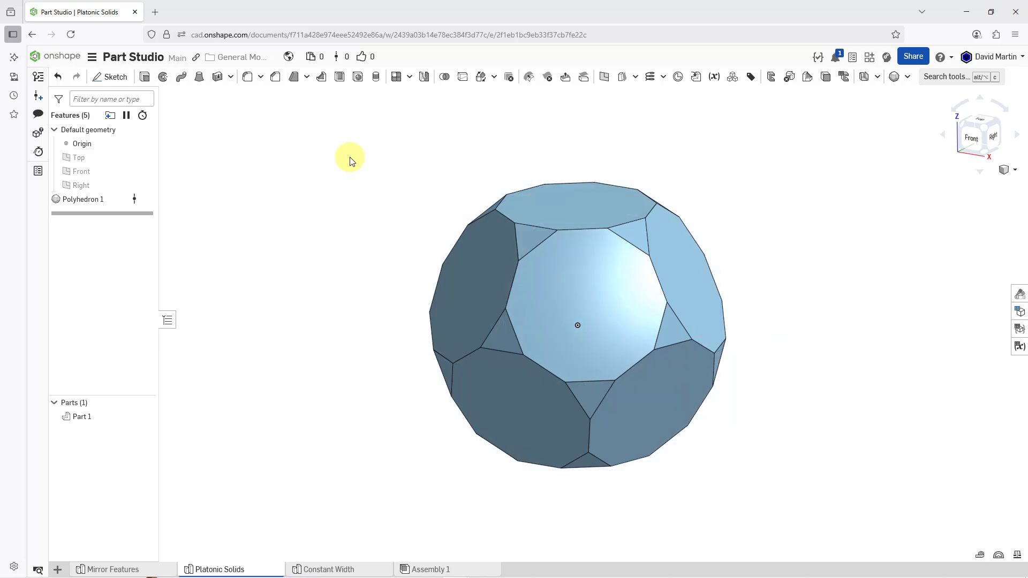